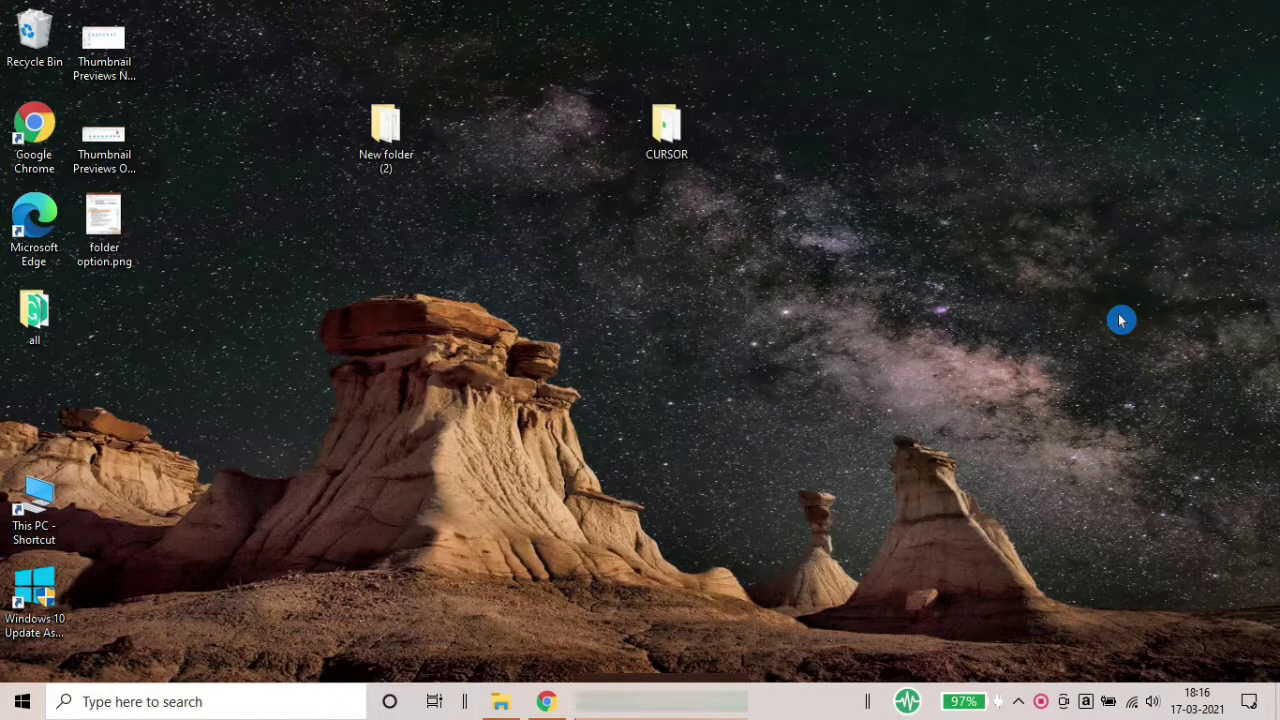
right_click(1077, 180)
left_click(957, 229)
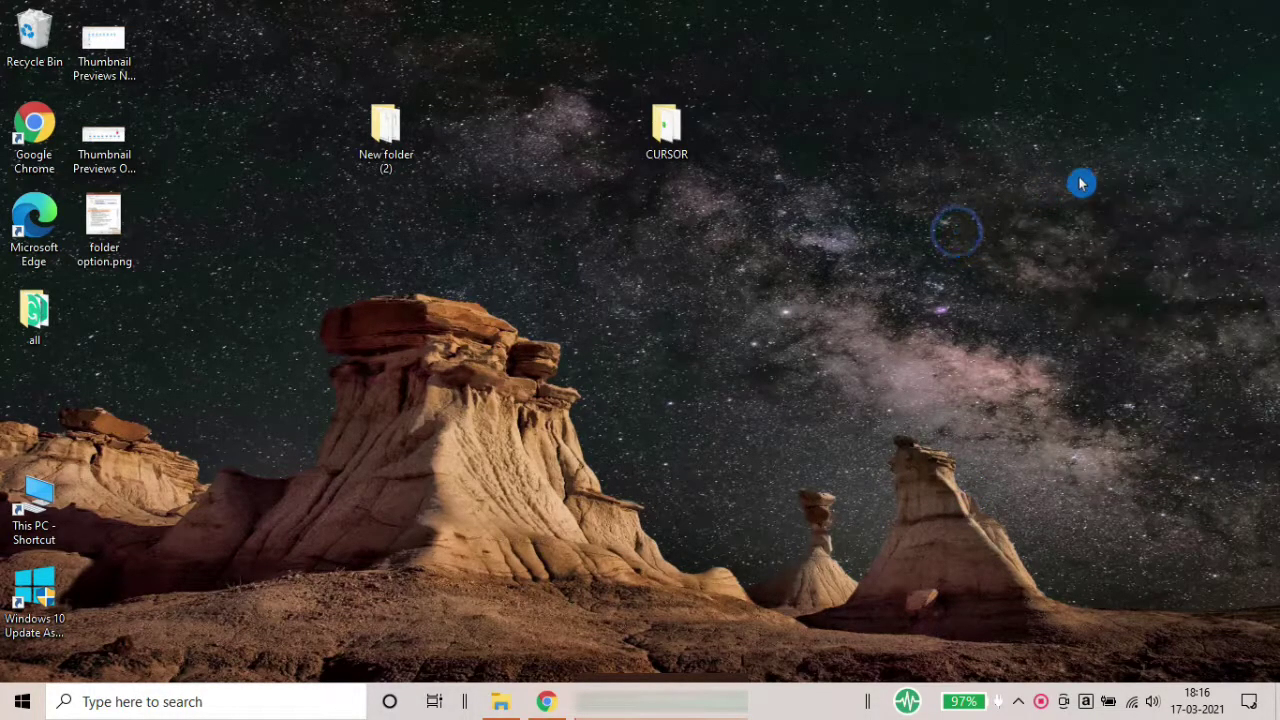
right_click(1077, 180)
left_click(1107, 256)
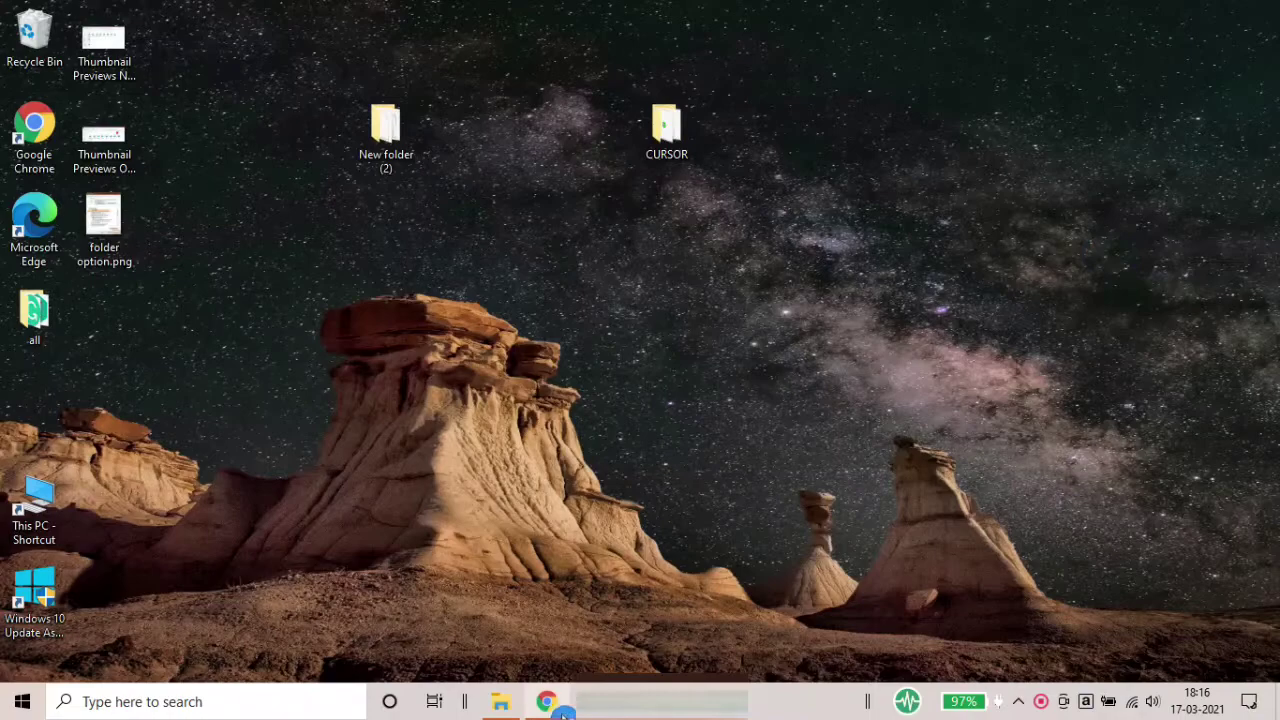
Switch to Chrome and bring up the TrayStatus website from the traystatus search.
mouse_move(552, 710)
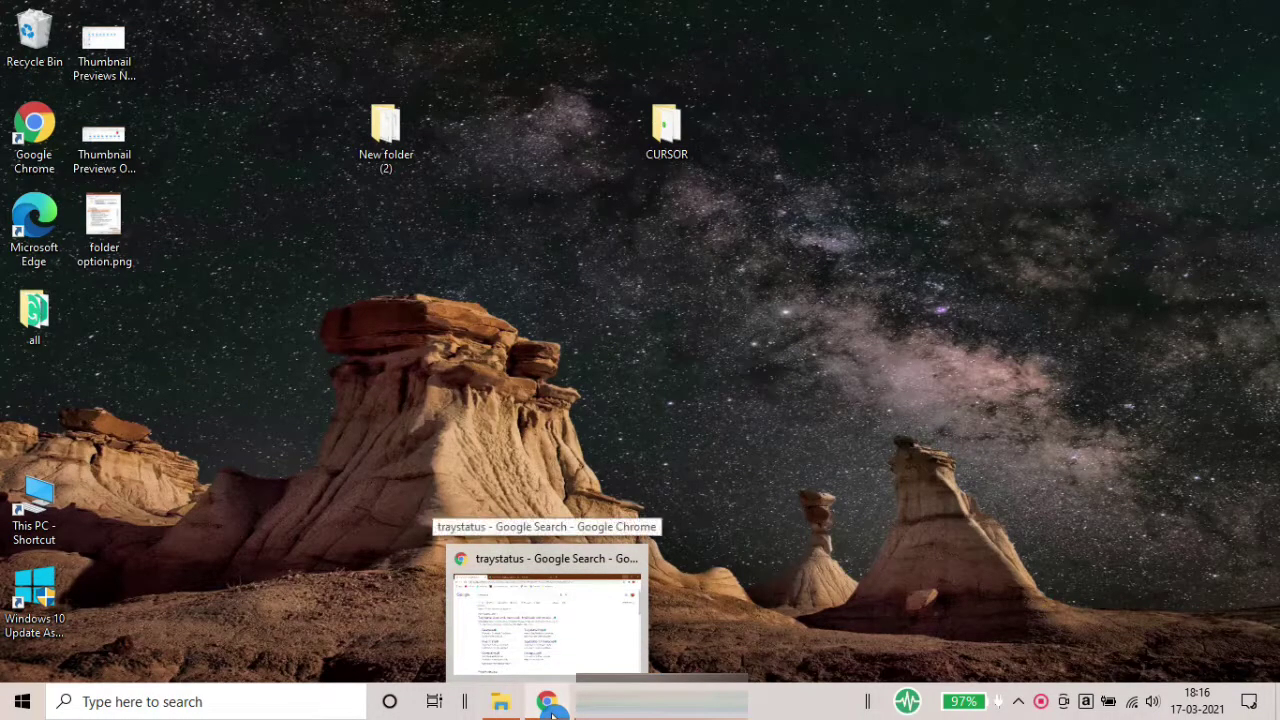
left_click(552, 705)
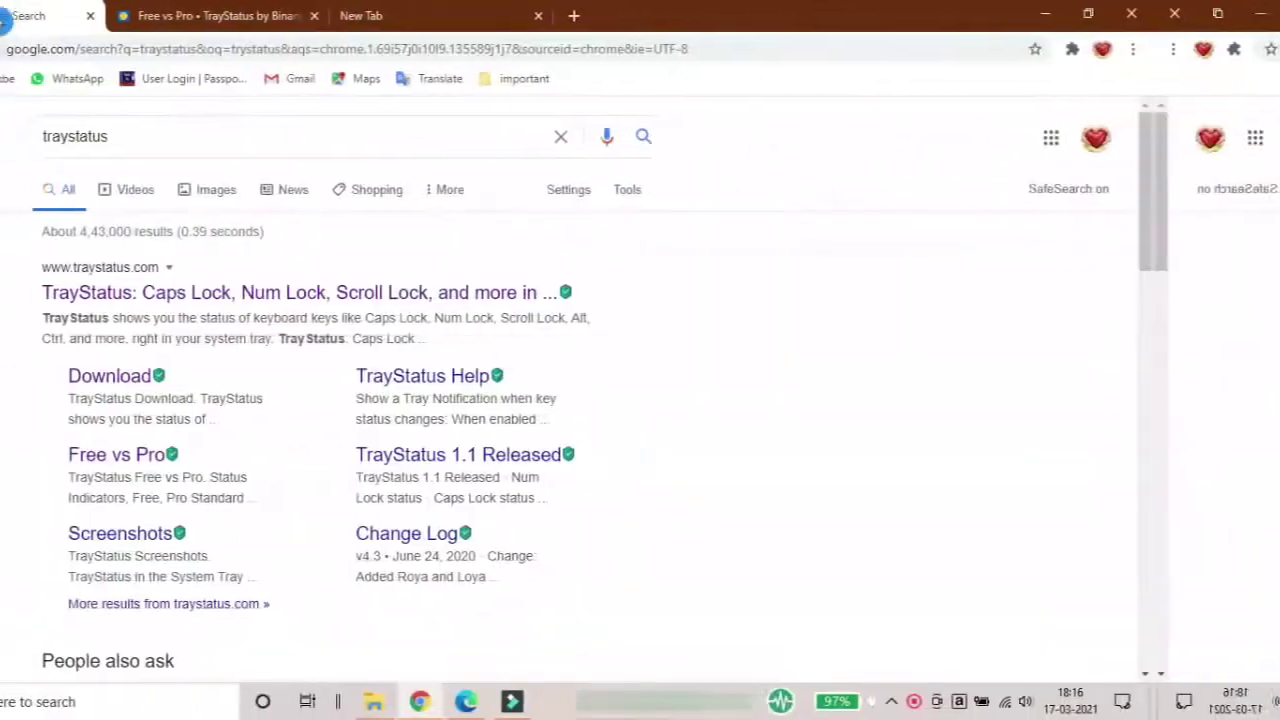
left_click(458, 127)
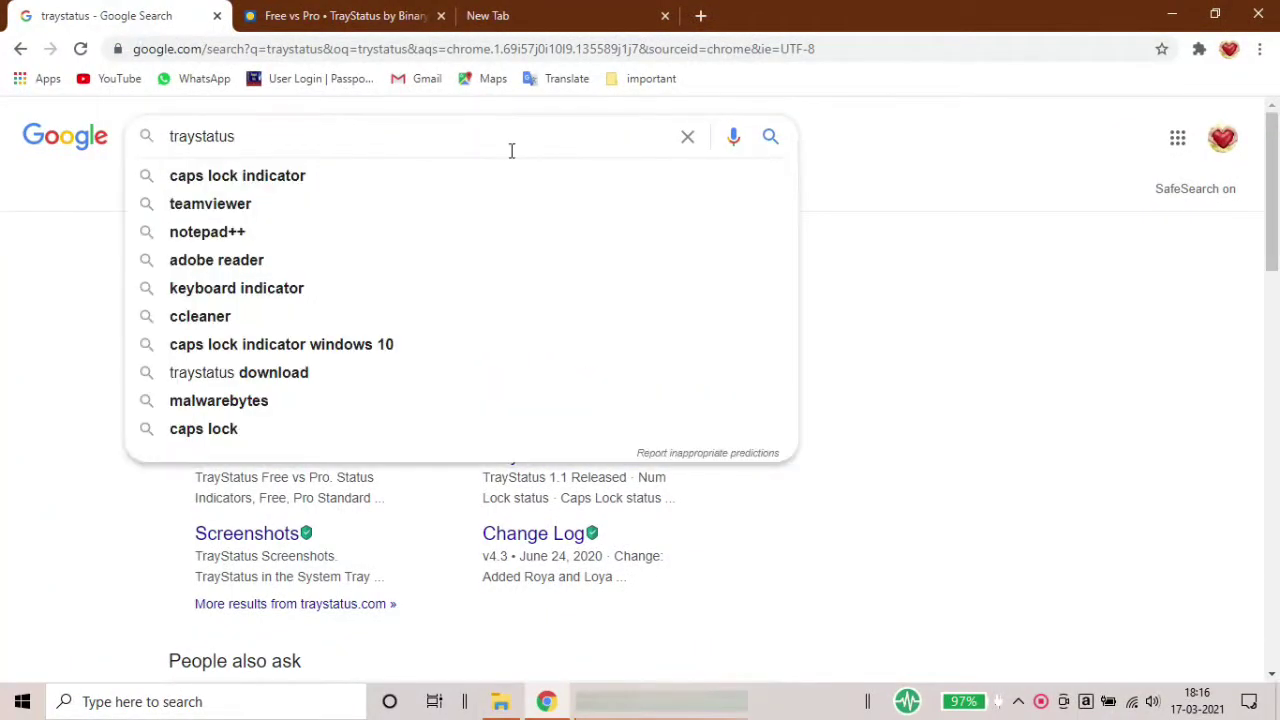
left_click(994, 400)
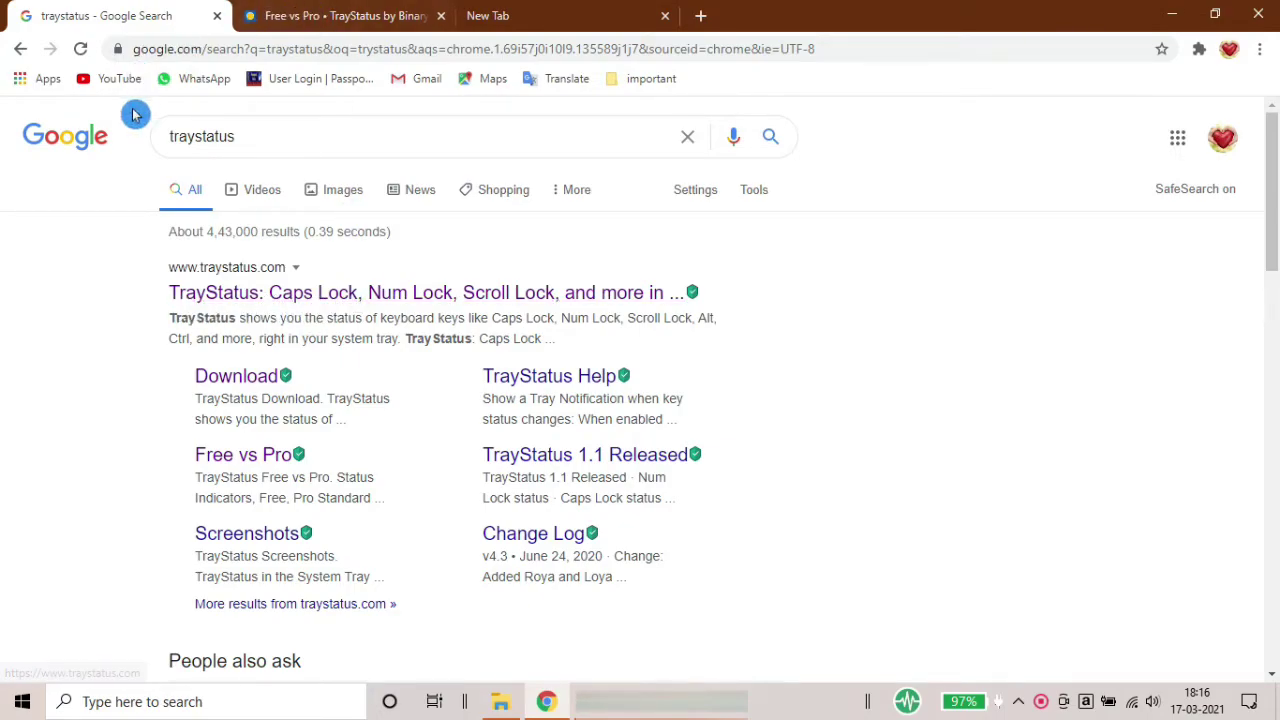
left_click(340, 15)
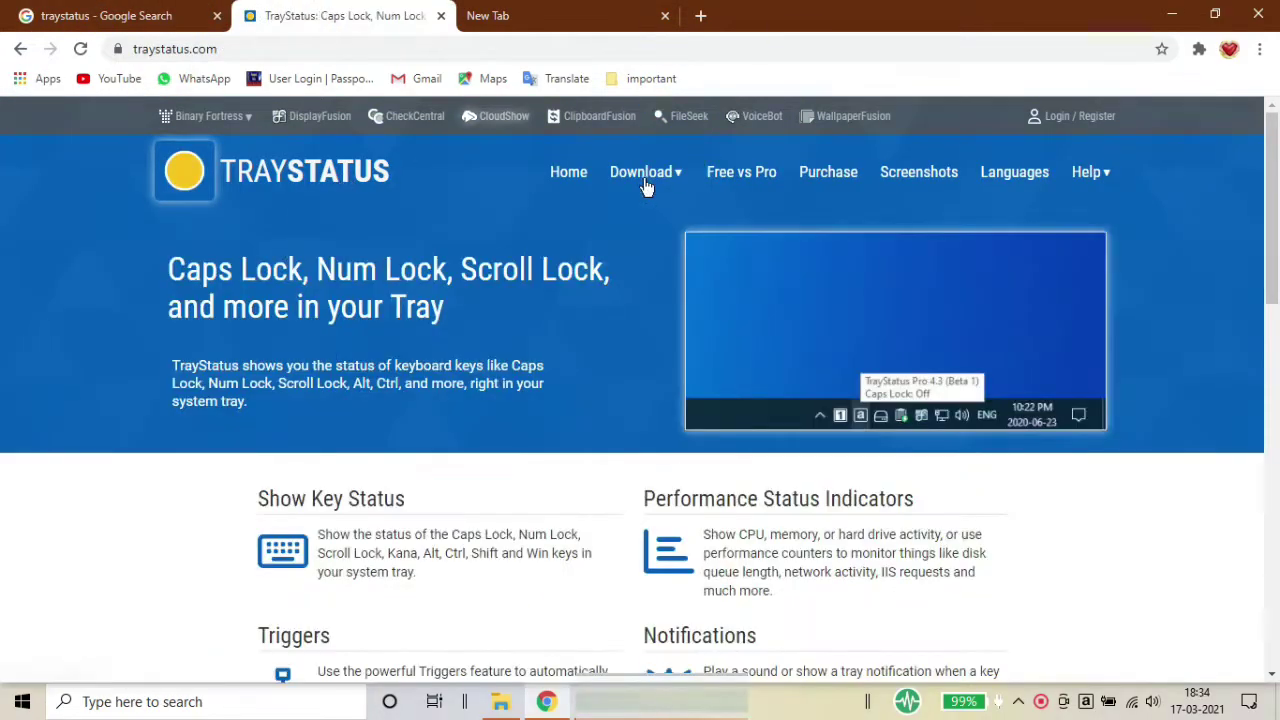
Download the recommended TrayStatus v4.4 installer from the site's download page.
left_click(648, 180)
left_click(642, 226)
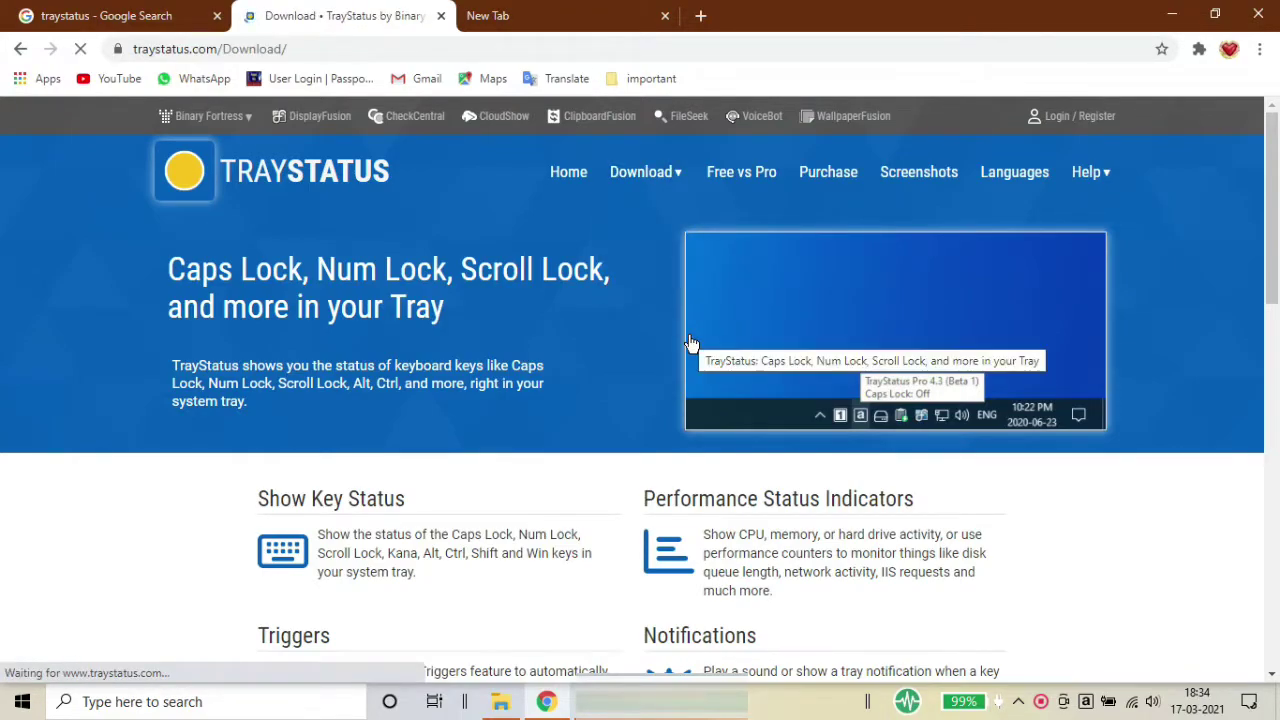
scroll(688, 345, "down", 5)
scroll(680, 358, "up", 2)
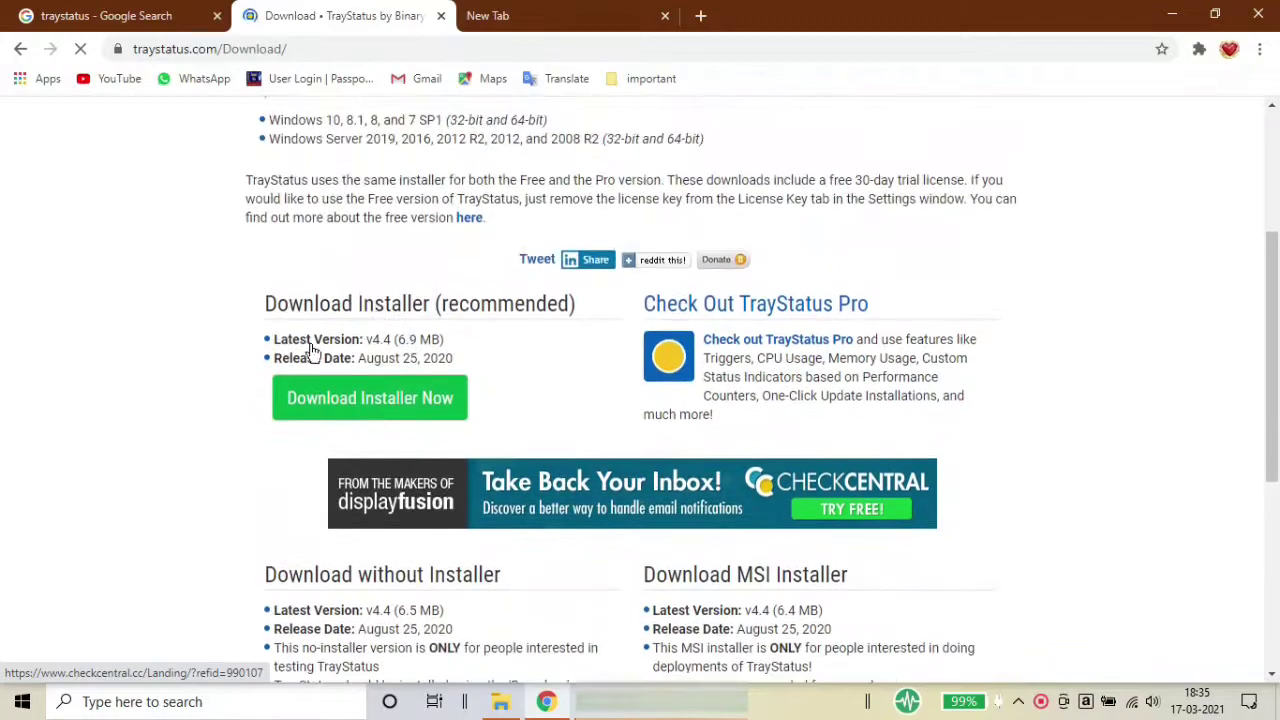
left_click(446, 398)
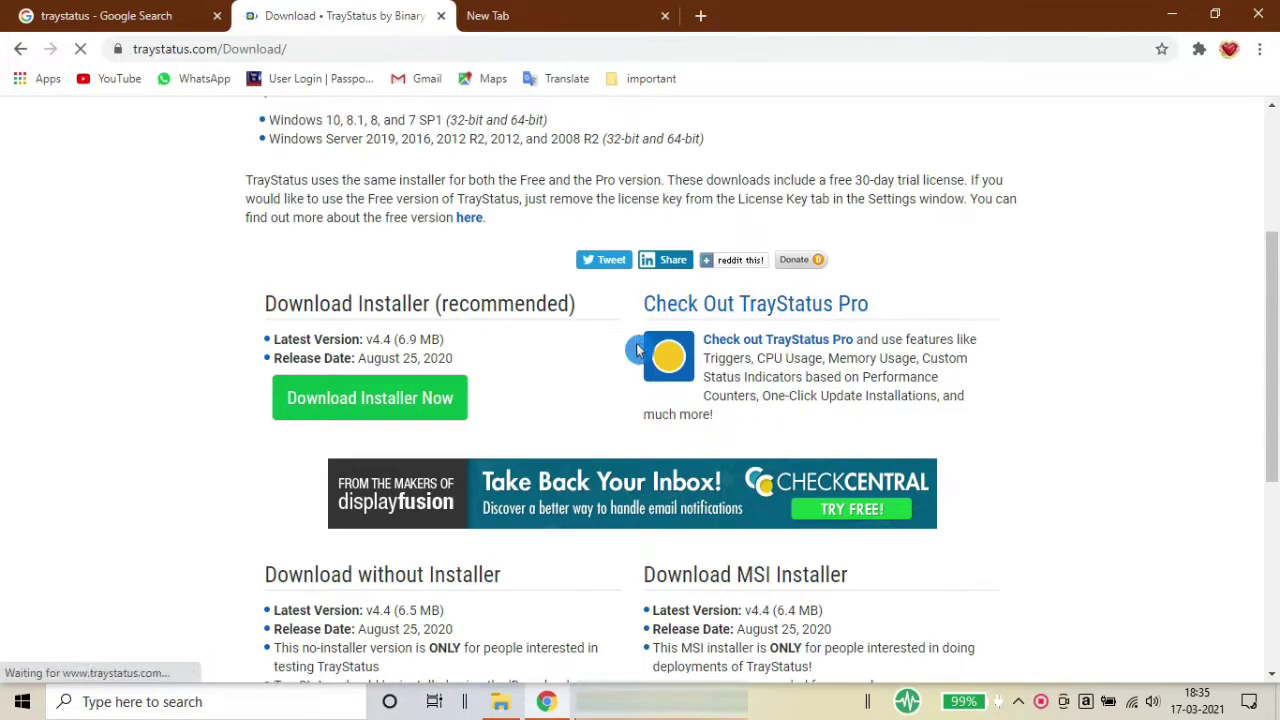
scroll(228, 248, "down", 2)
scroll(452, 262, "up", 2)
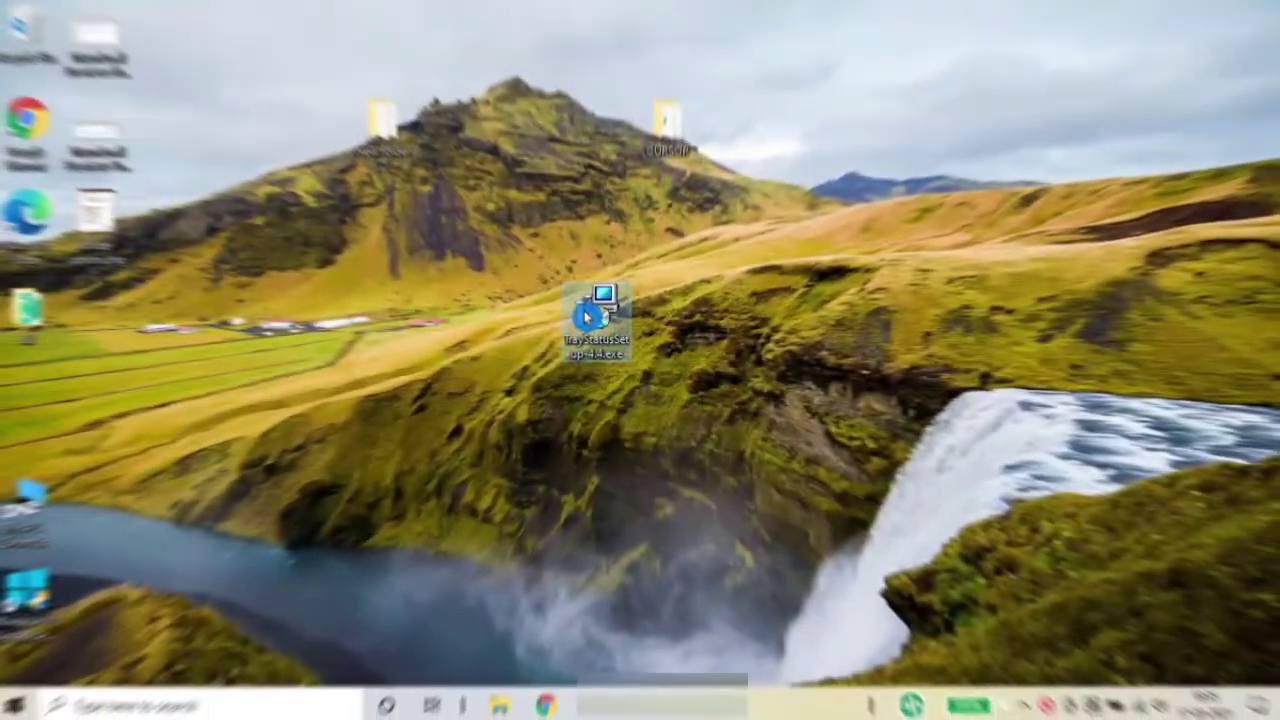
Run the downloaded TrayStatus 4.4 installer from the desktop and advance its setup to the additional tasks.
double_click(594, 310)
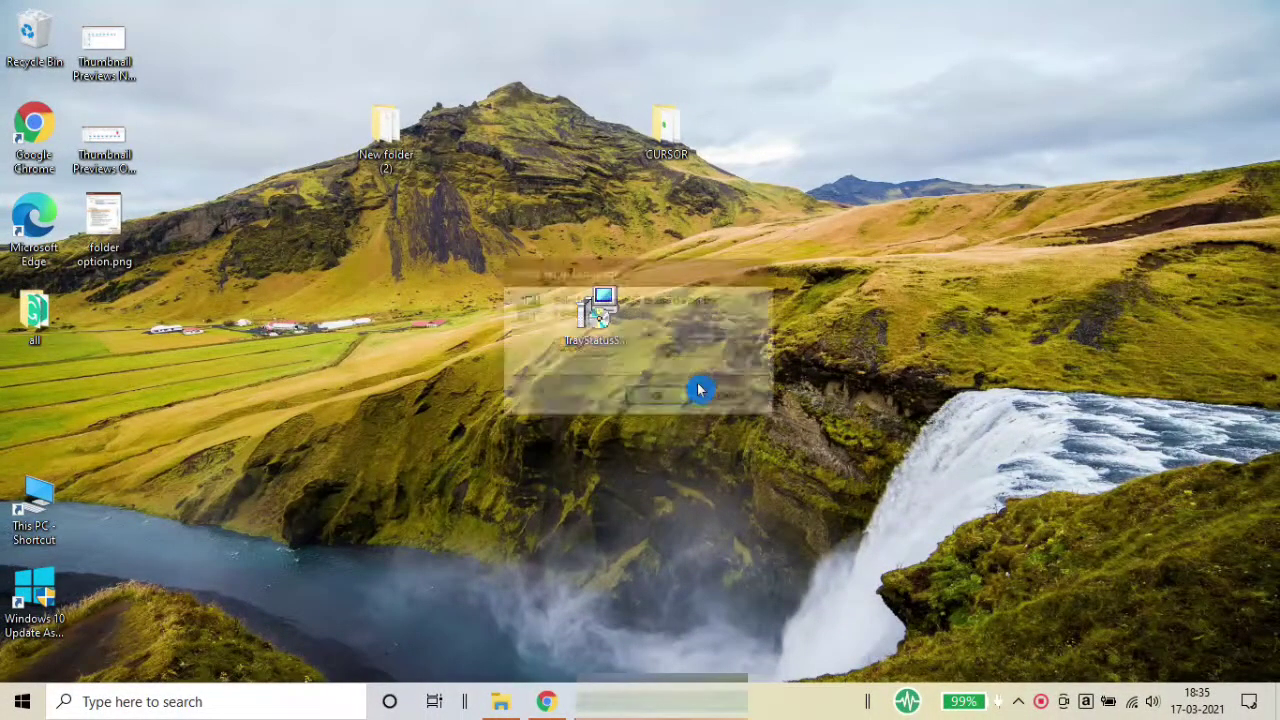
left_click(658, 398)
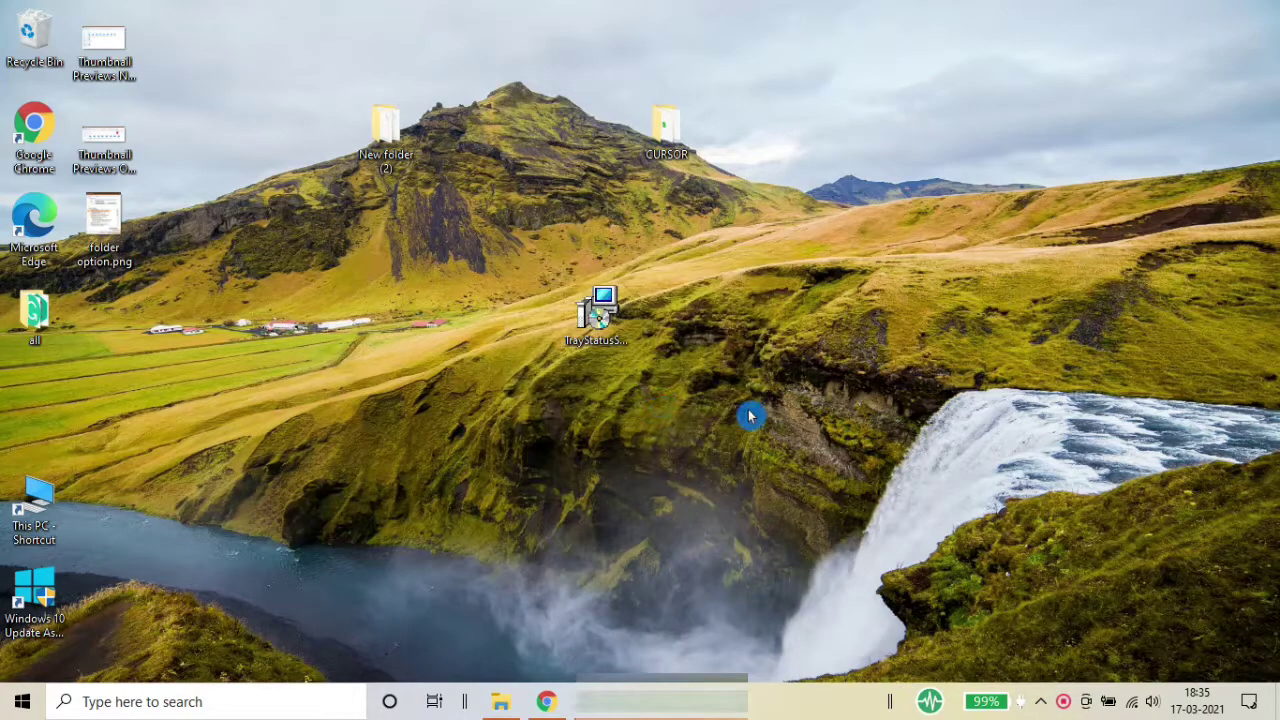
left_click(481, 441)
left_click(752, 500)
left_click(747, 500)
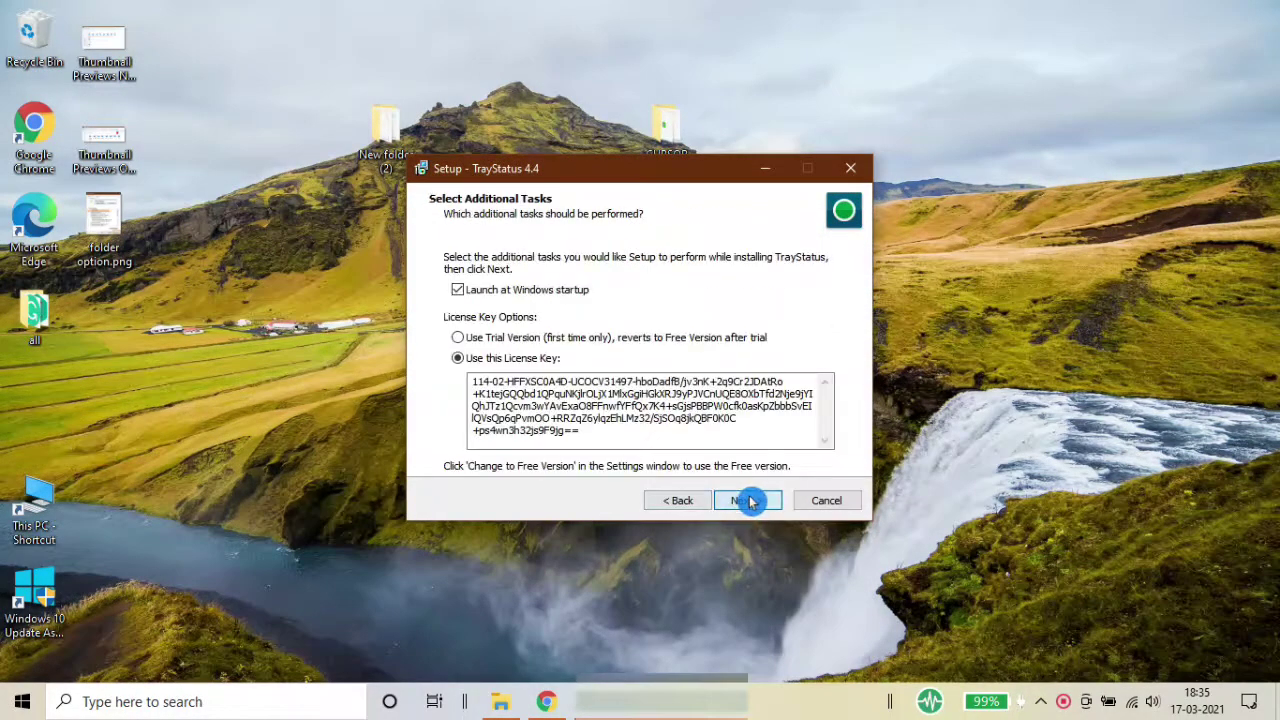
Install TrayStatus using the prefilled license key with launch at Windows startup, then finish setup with Launch Now enabled.
left_click(520, 356)
left_click(750, 502)
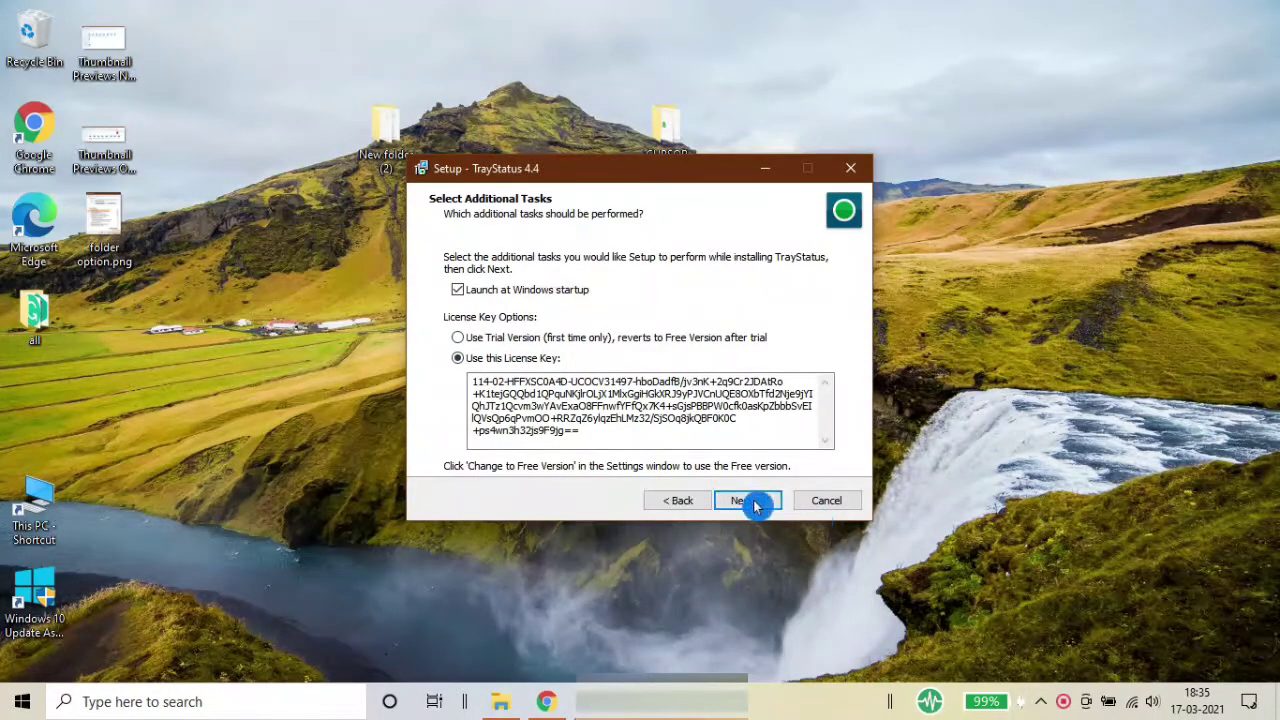
left_click(760, 500)
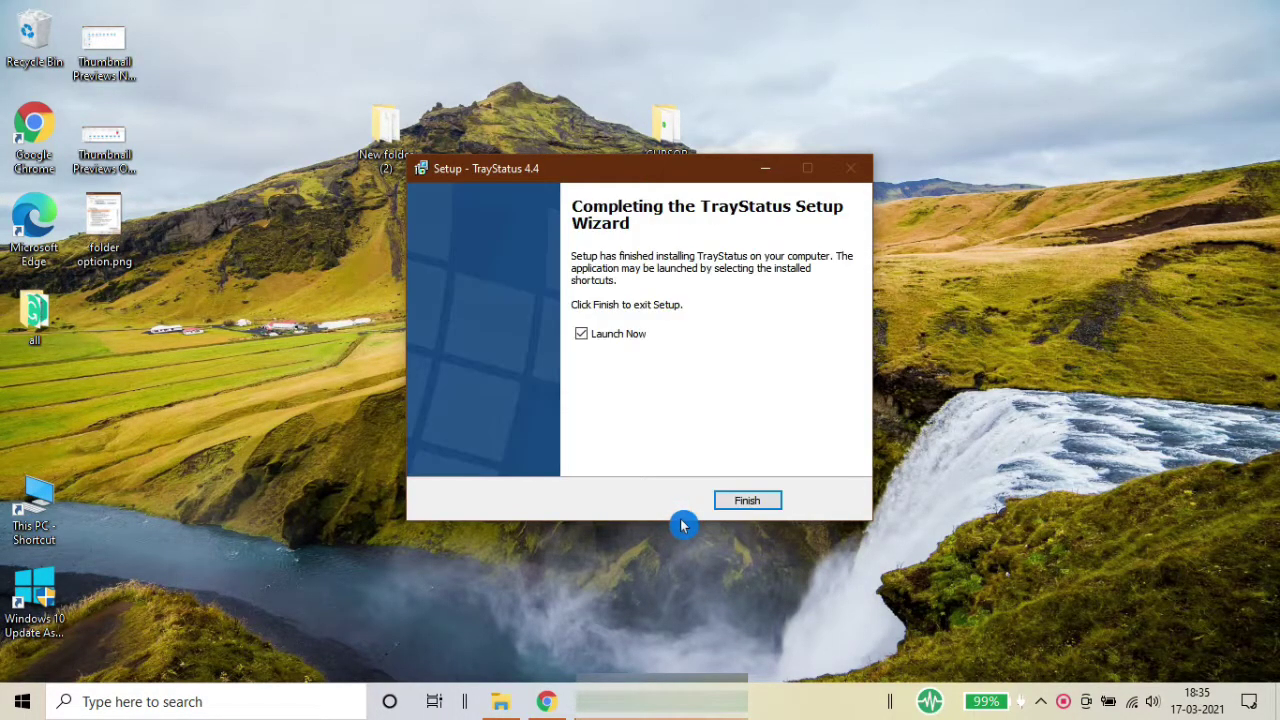
left_click(752, 501)
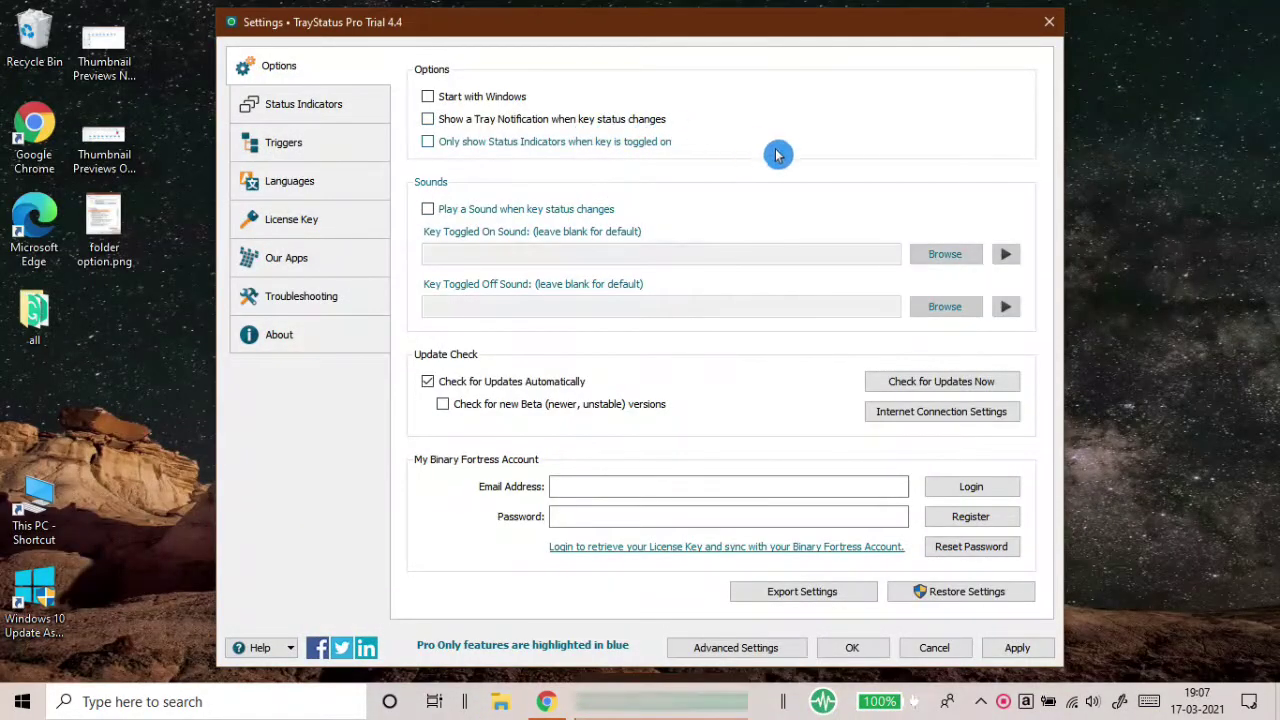
Enable Start with Windows in the TrayStatus options and apply the change.
left_click(427, 97)
left_click(1016, 648)
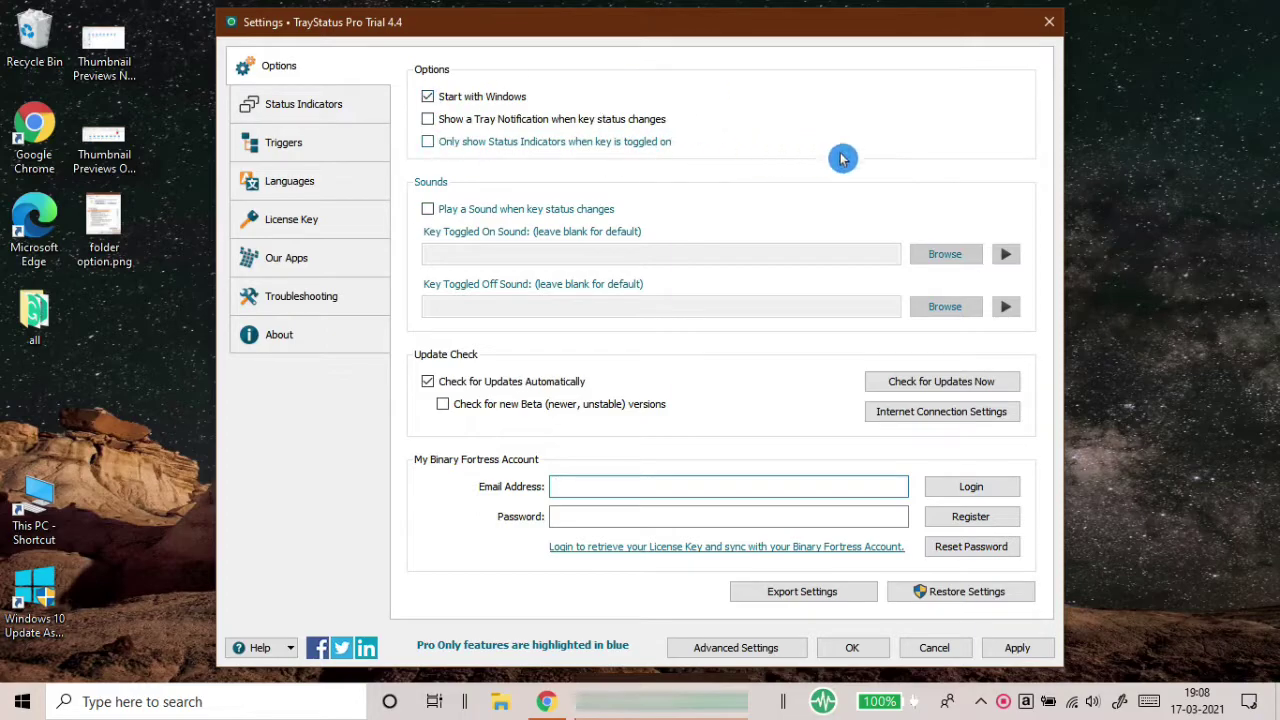
Set the default status indicator style to Light Icons with Green and apply it.
left_click(325, 110)
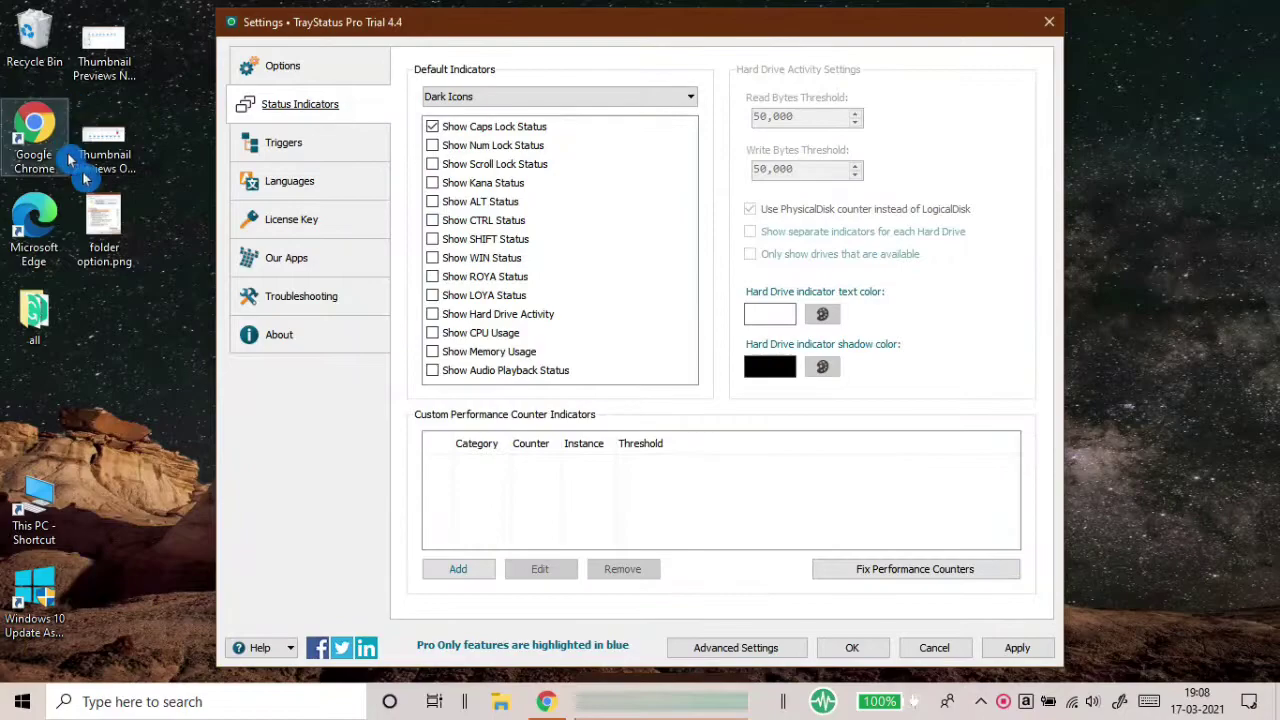
left_click(608, 100)
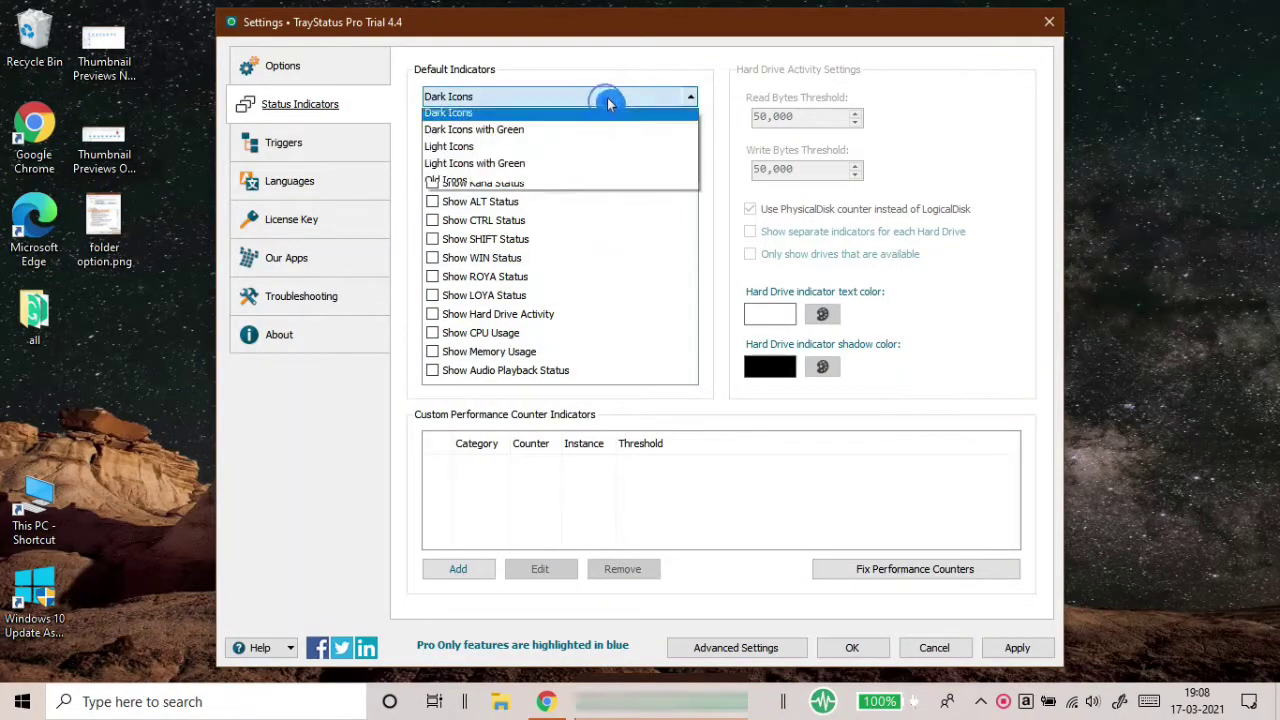
left_click(505, 168)
left_click(1025, 651)
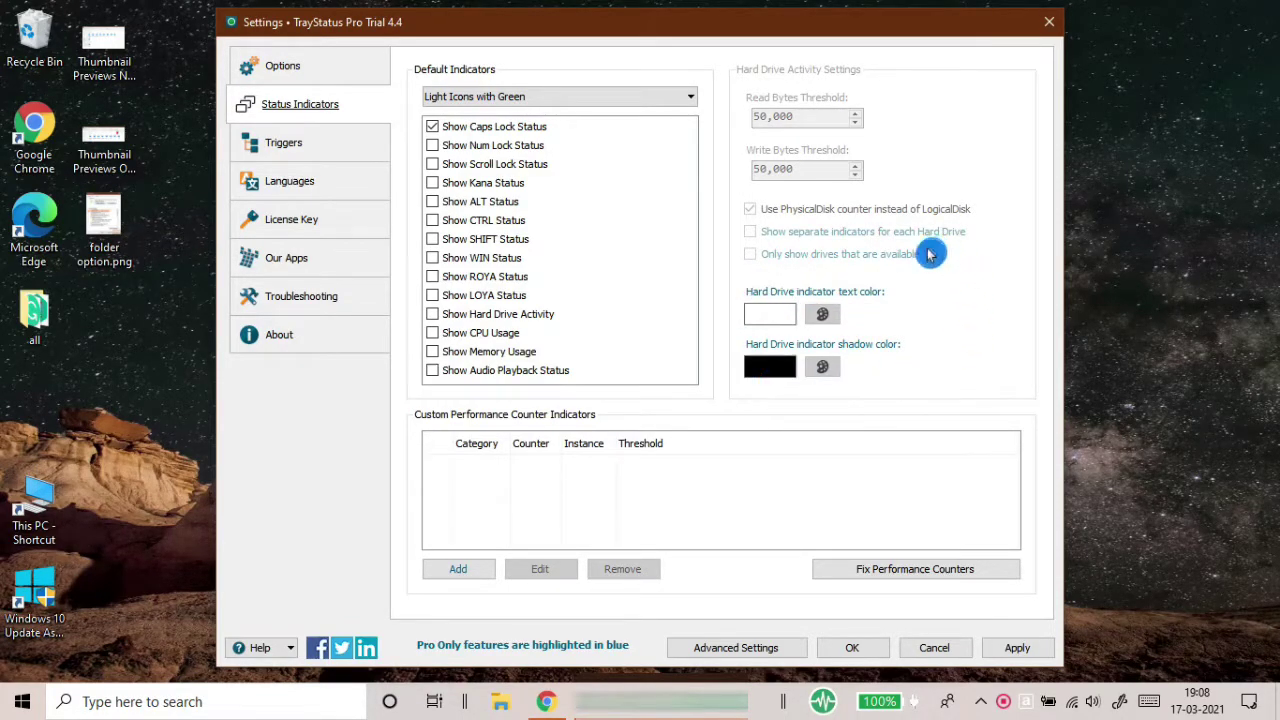
Set the default status indicator style back to Dark Icons and apply it.
left_click(655, 96)
left_click(557, 117)
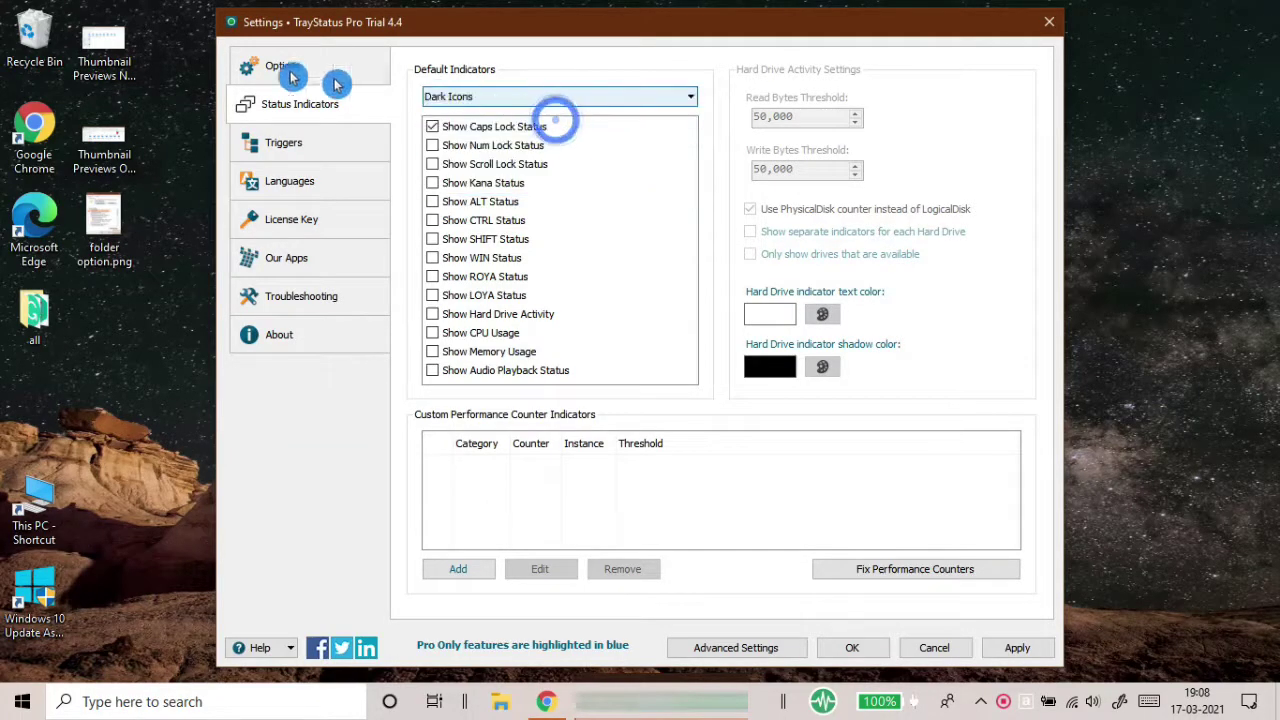
left_click(1015, 650)
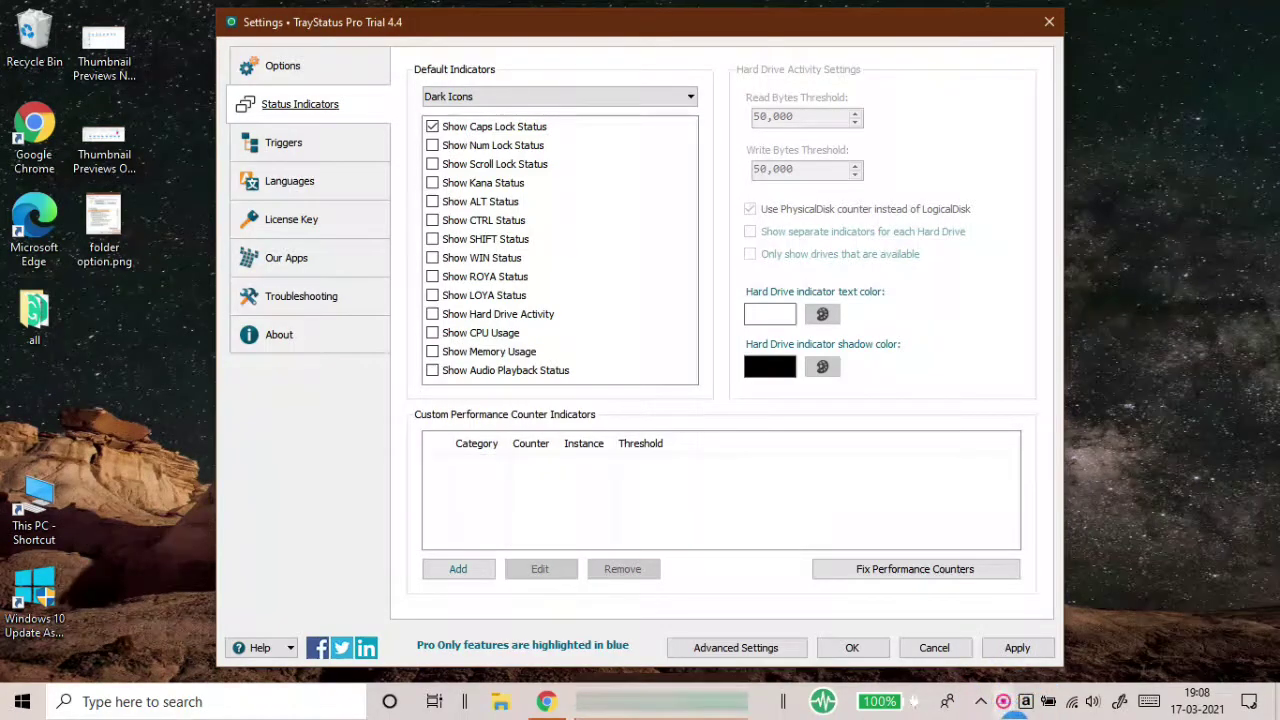
Review the trigger and license key settings, then apply the settings.
left_click(285, 145)
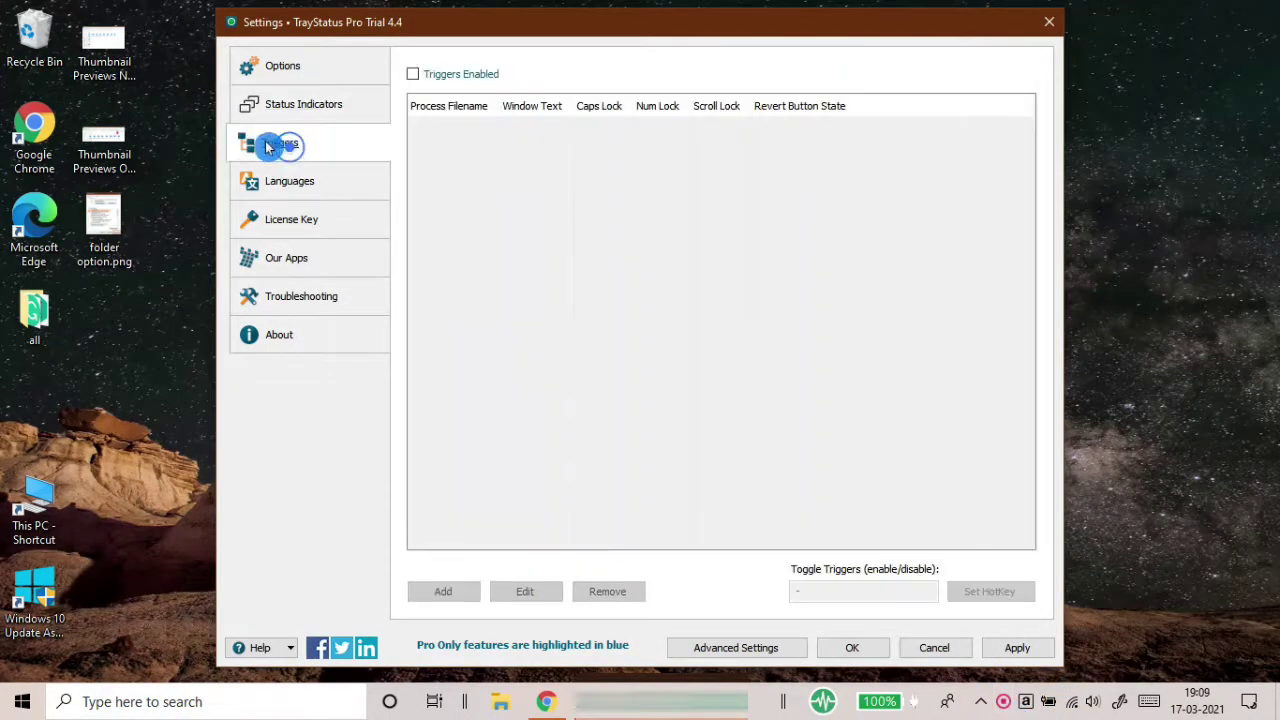
left_click(314, 223)
left_click(1039, 652)
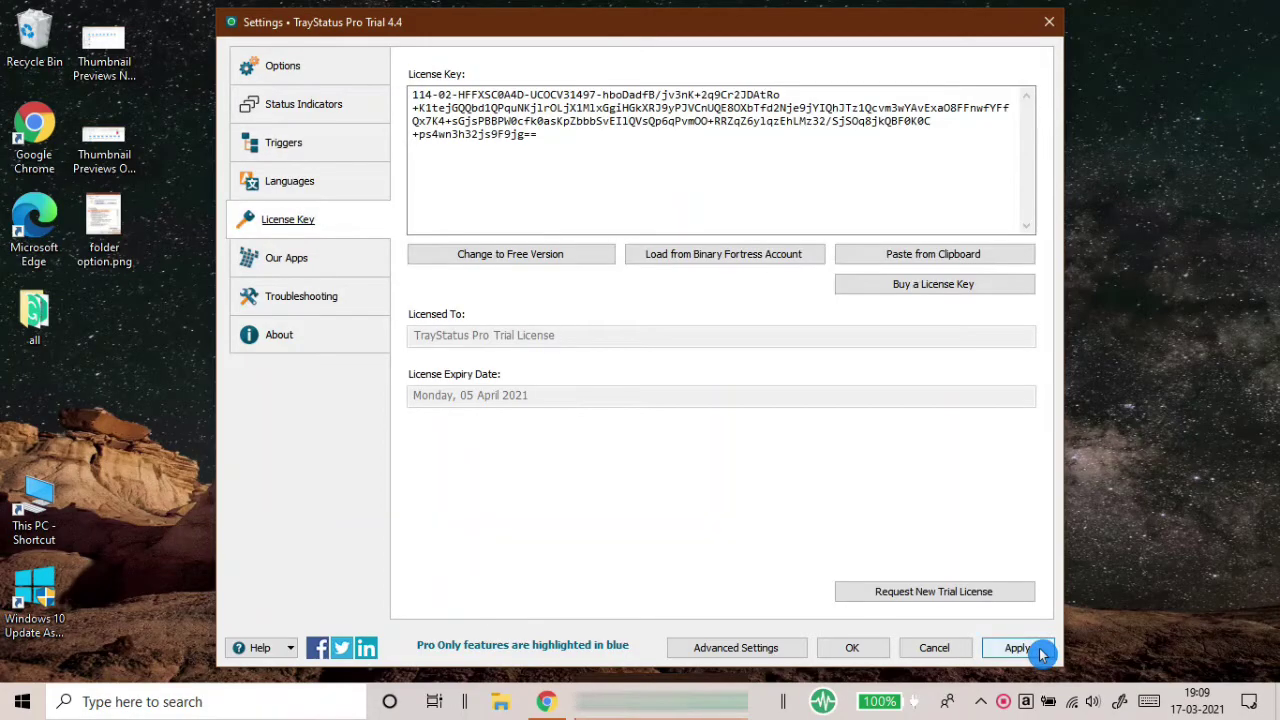